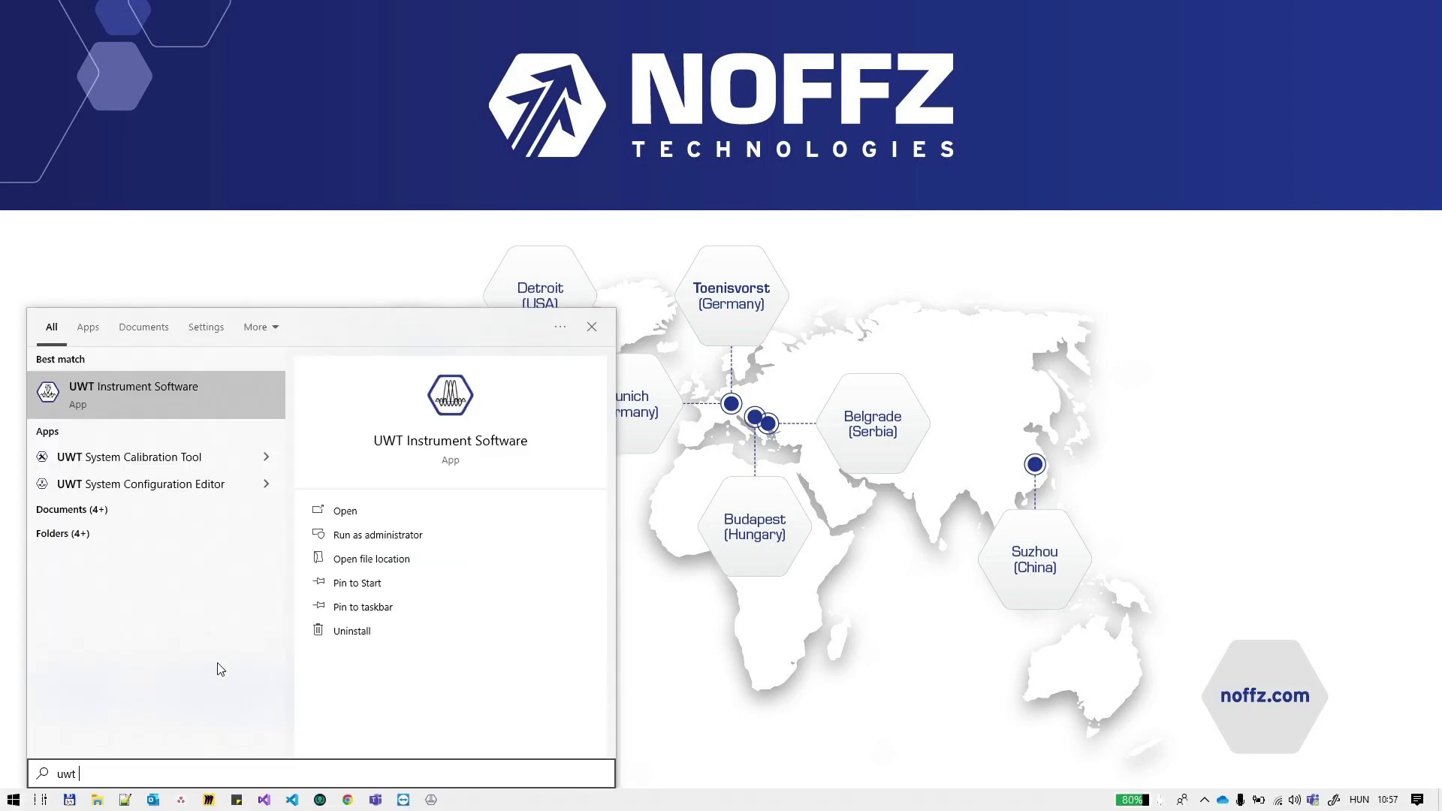
pyautogui.write('i')
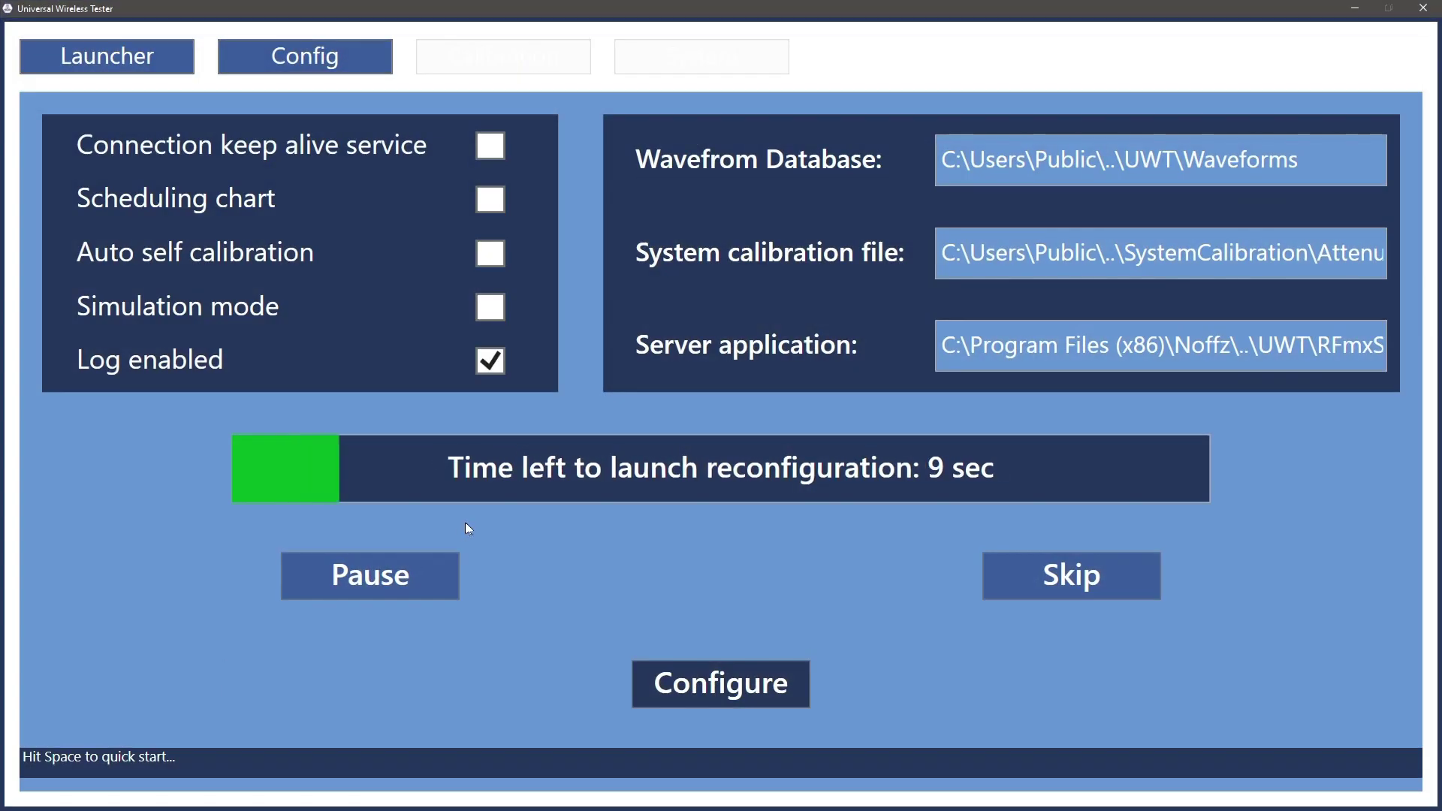
# - Load the UWTSystemConfiguration_UWT-11.JSON system configuration
pyautogui.click(780, 691)
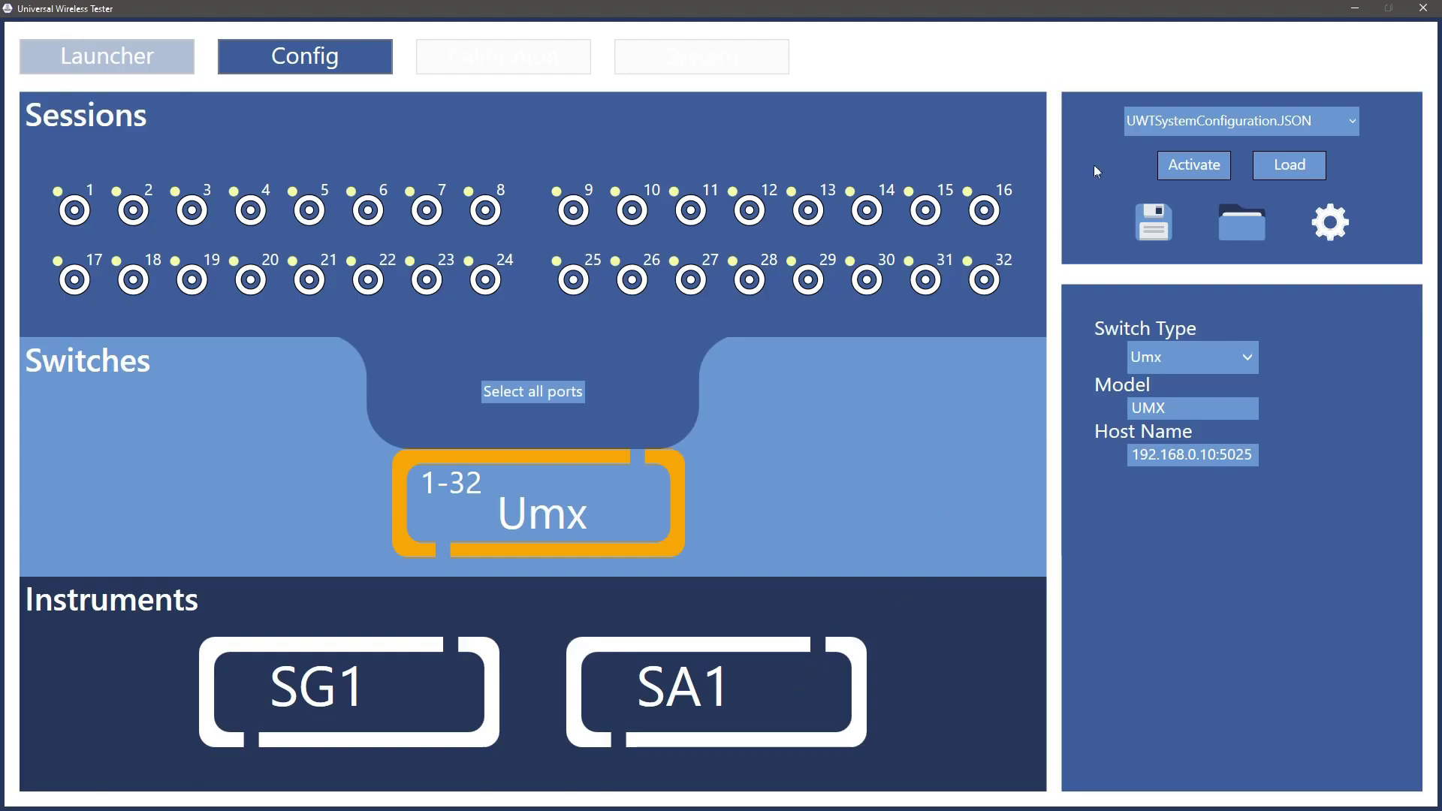
pyautogui.click(1145, 124)
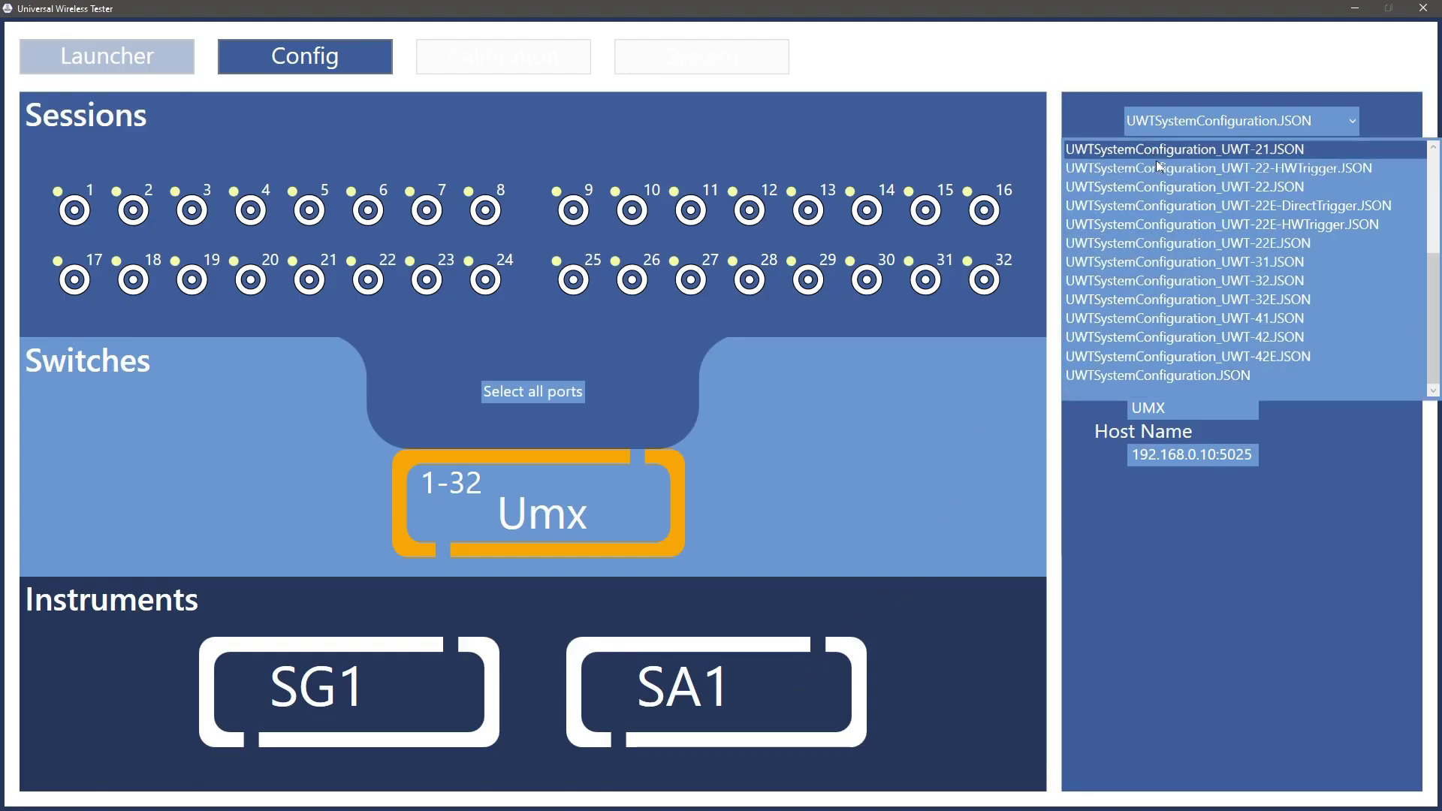
pyautogui.scroll(3, 1157, 198)
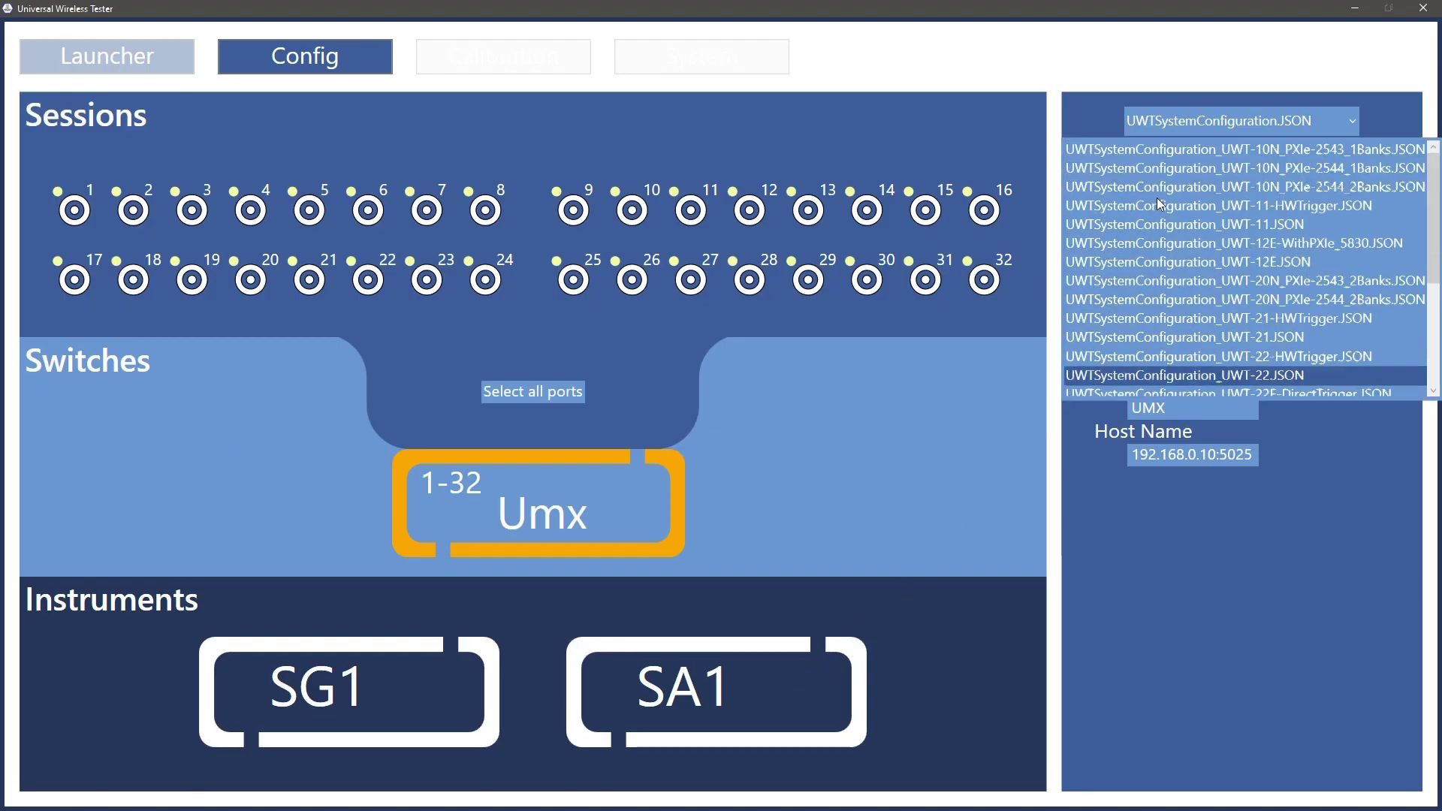
pyautogui.click(1192, 228)
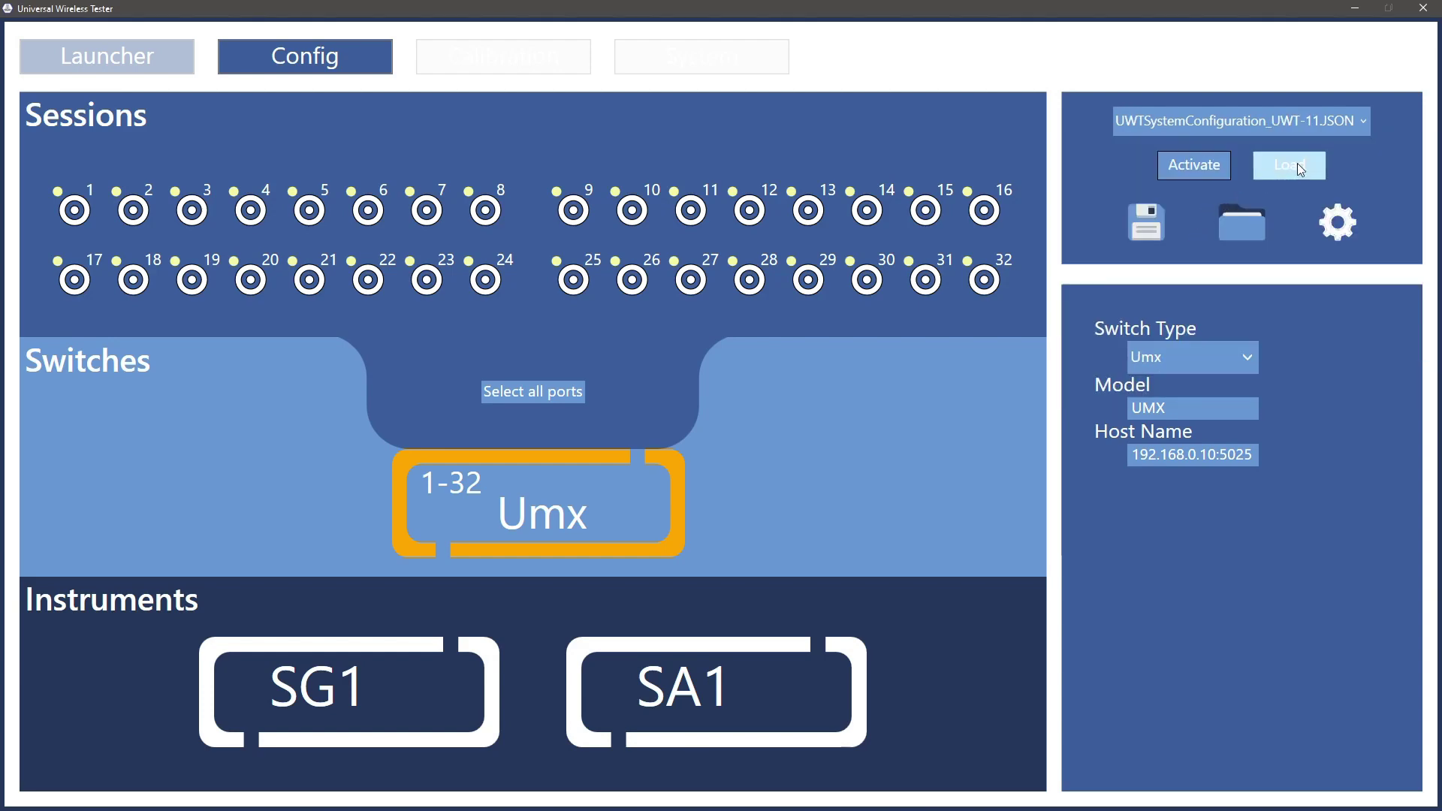
pyautogui.click(549, 389)
# - Disable LTE, ExternalInstrument and the other non-WLAN personalities, leaving only WLAN enabled
pyautogui.click(1119, 342)
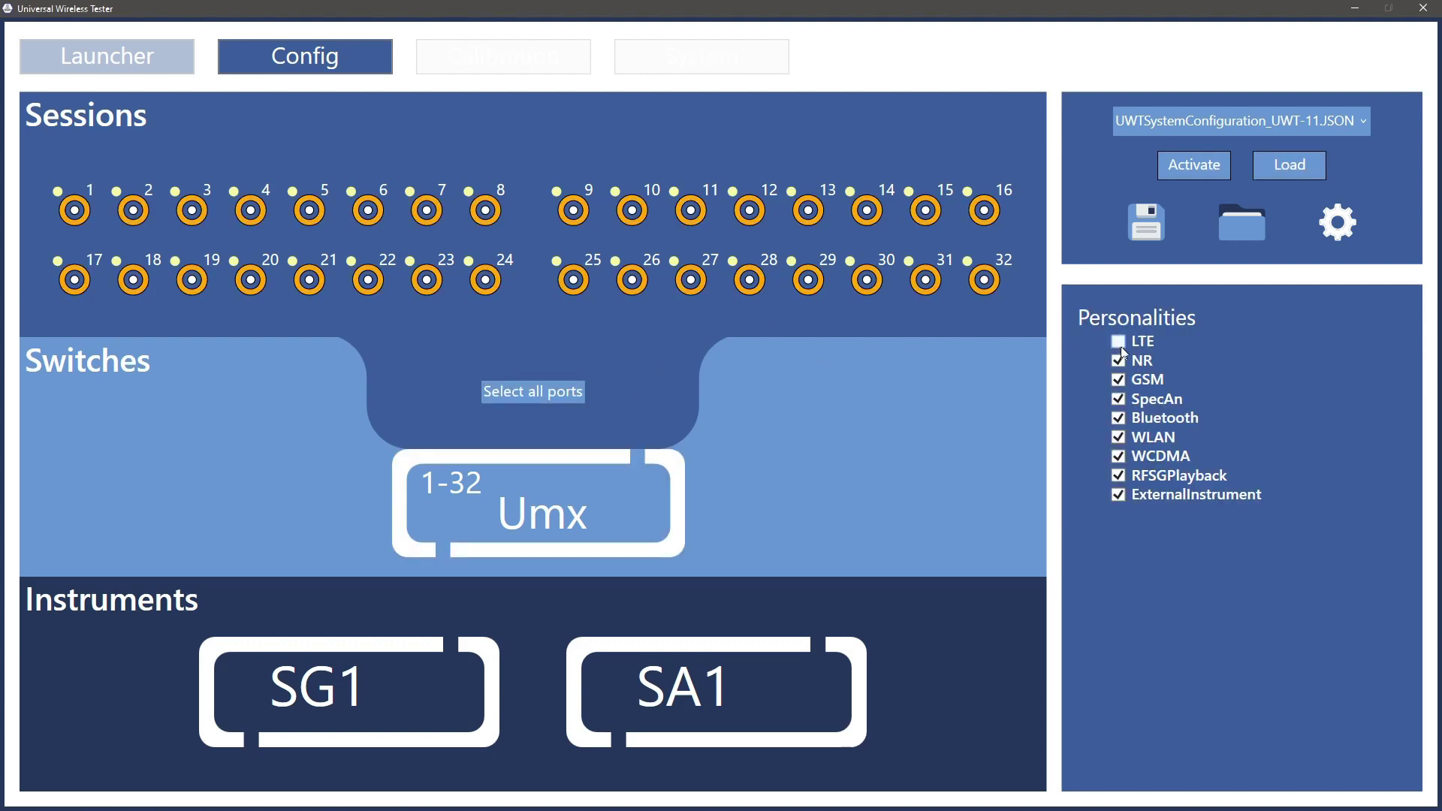
pyautogui.click(1120, 380)
pyautogui.click(1123, 419)
pyautogui.click(1148, 495)
# - Activate the WLAN-only UWT-11 configuration and let the Launcher connect to the RFmx Server
pyautogui.click(1194, 166)
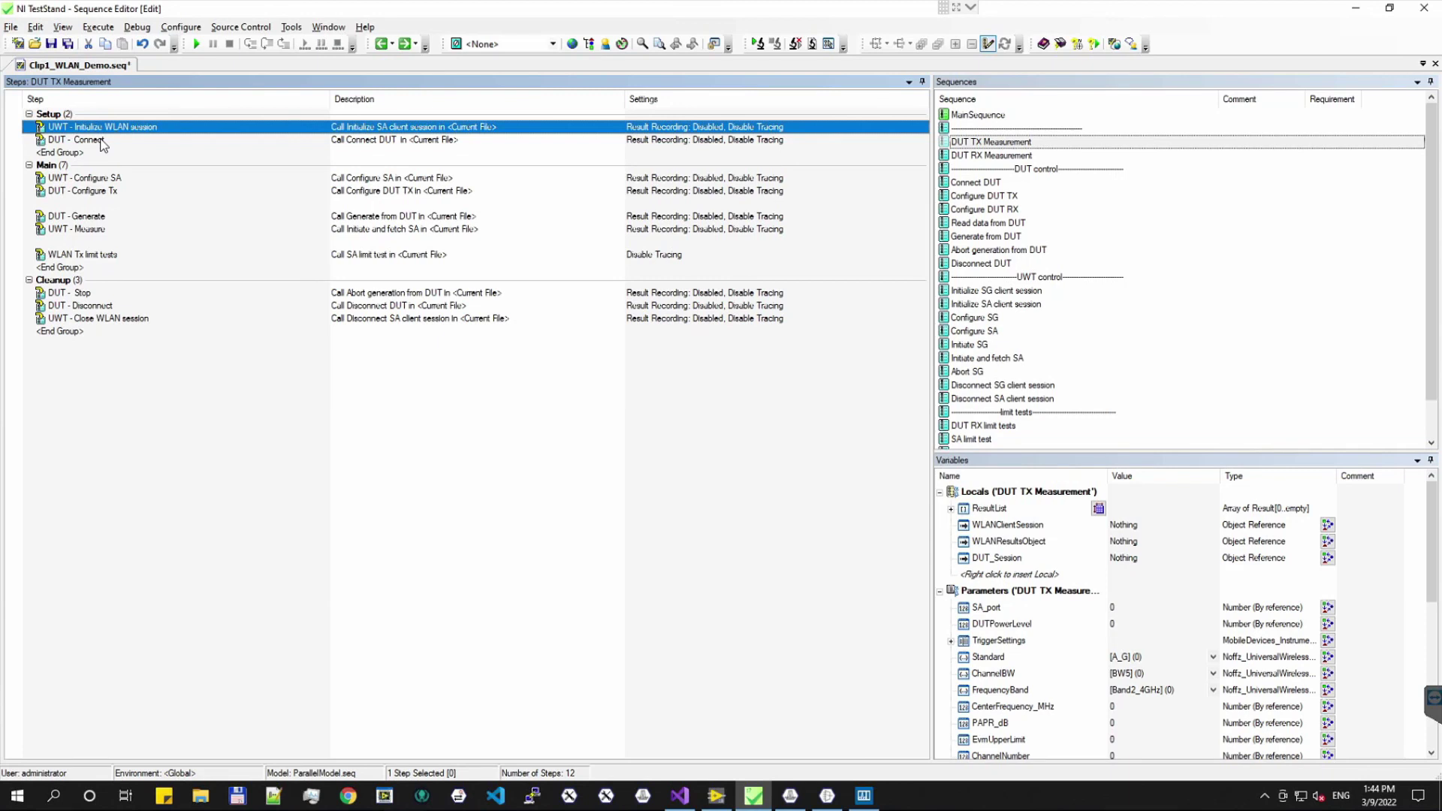
# - Browse the UWT - Configure SA subsequence, including Configure WLAN AdvancedParameters, then return to DUT TX Measurement
pyautogui.click(101, 141)
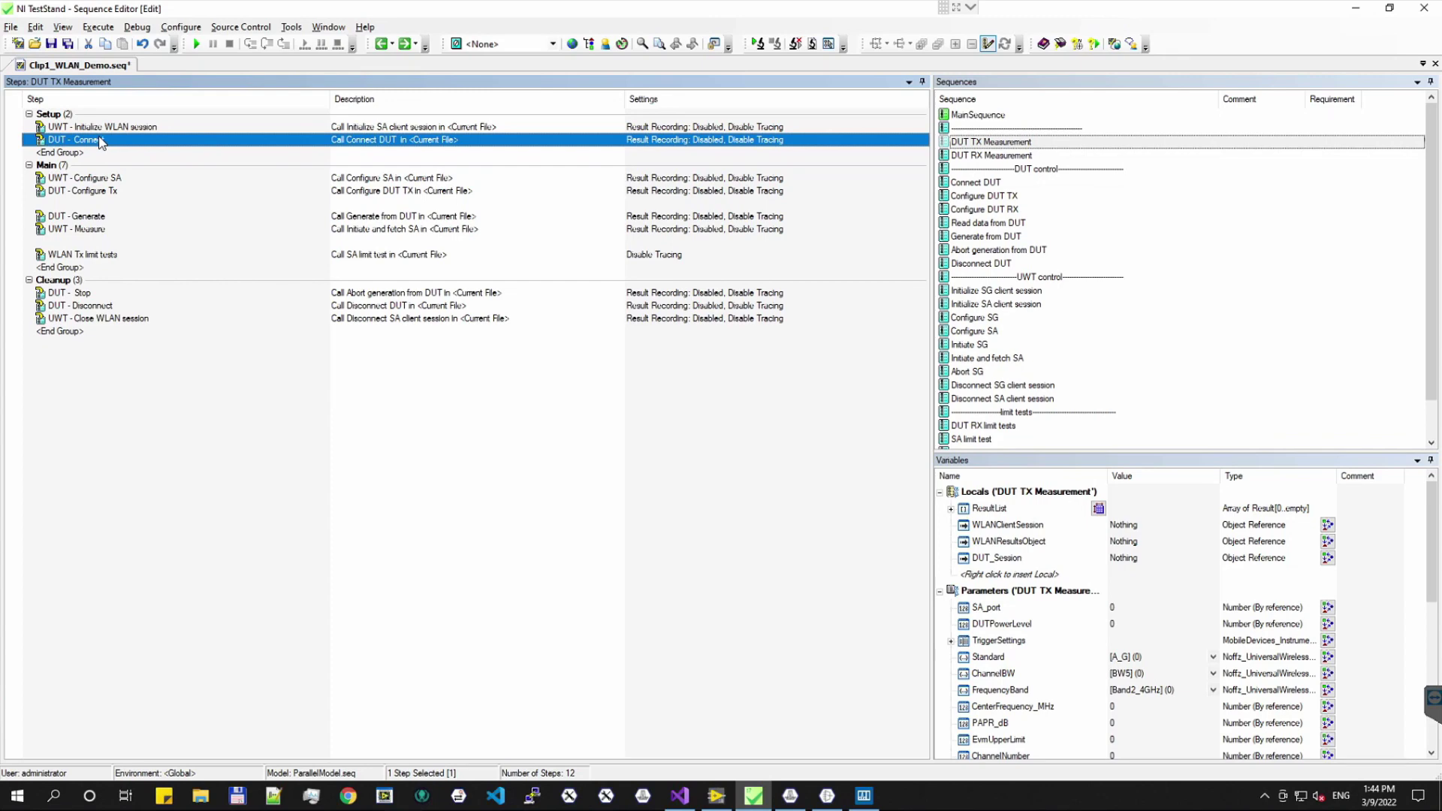
pyautogui.doubleClick(114, 181)
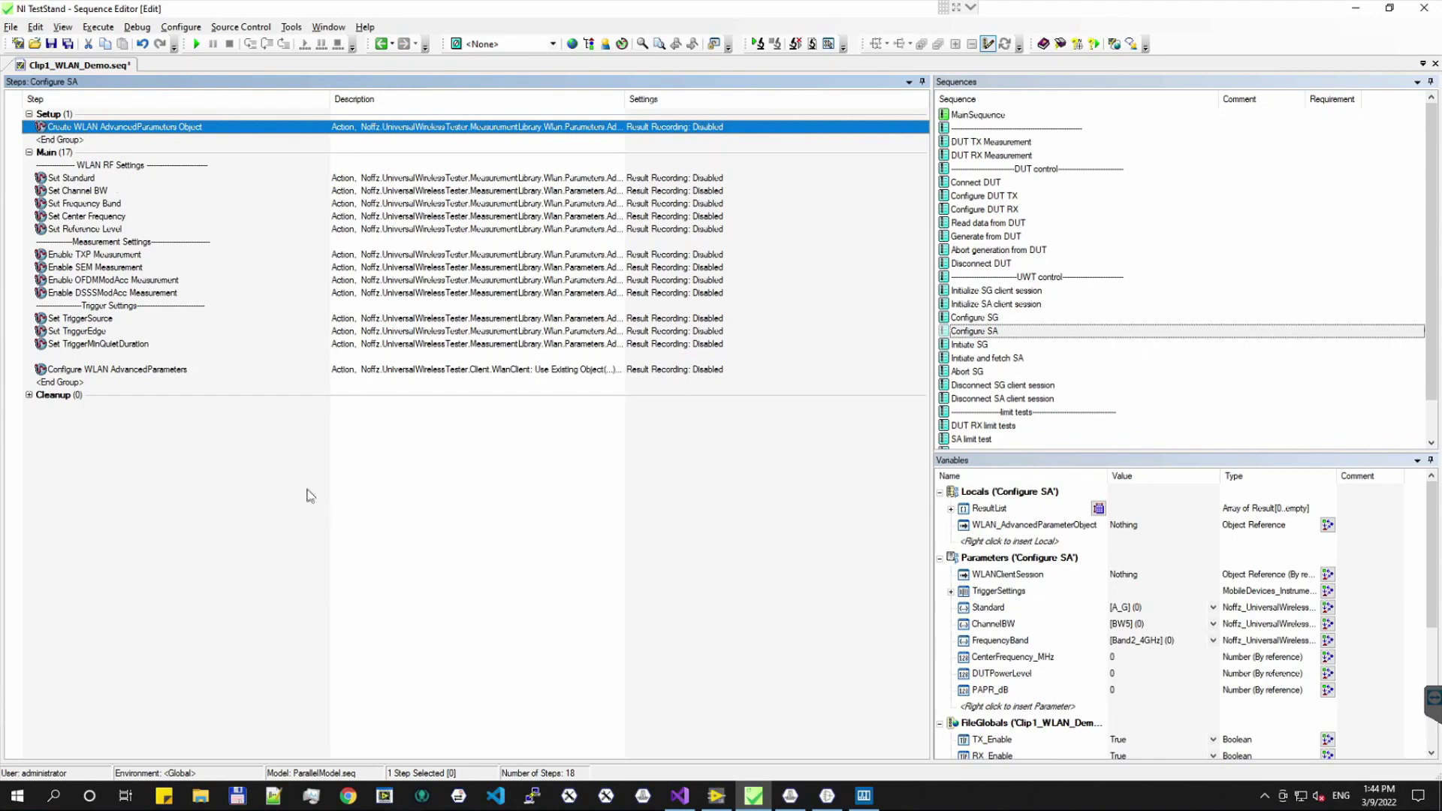
pyautogui.click(10, 135)
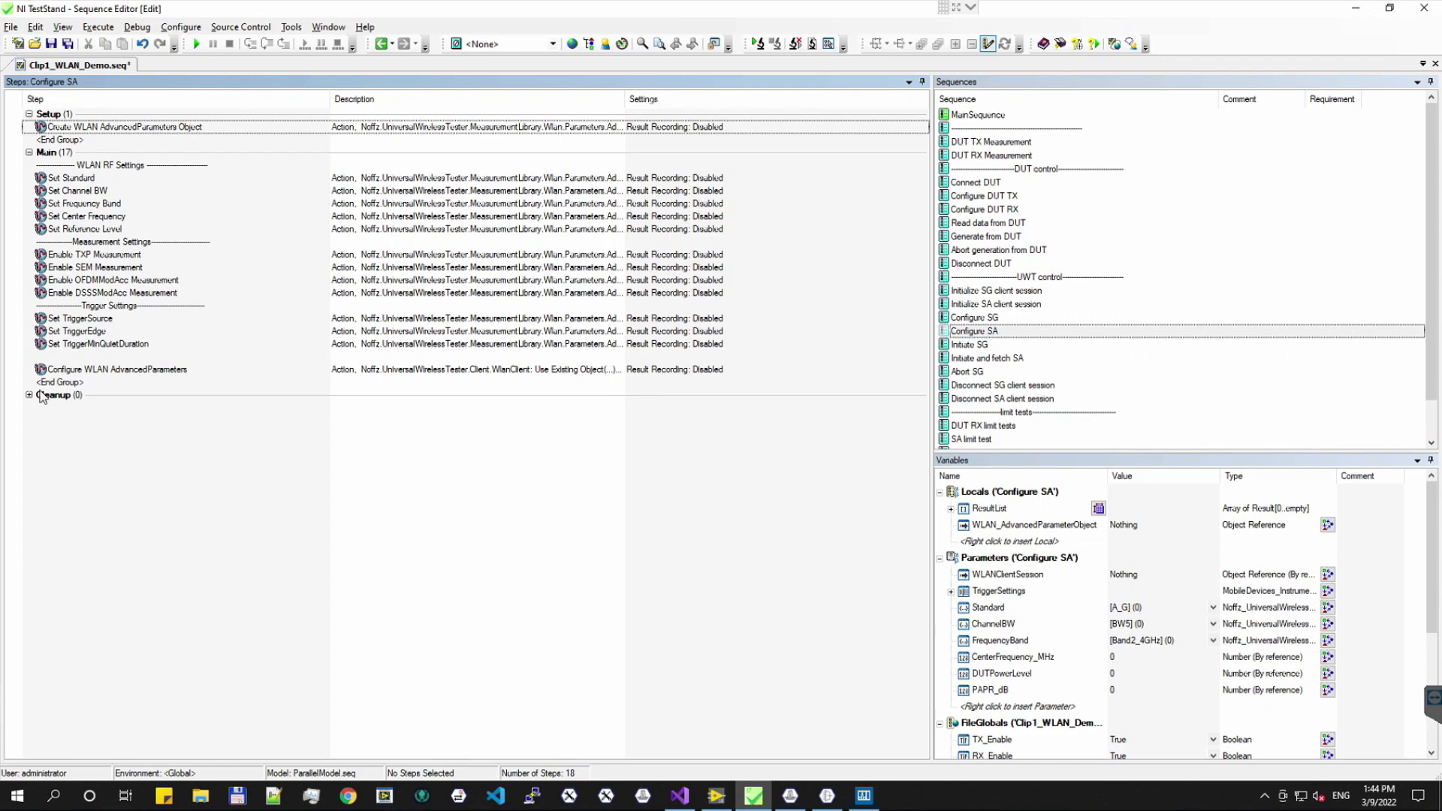
pyautogui.click(52, 372)
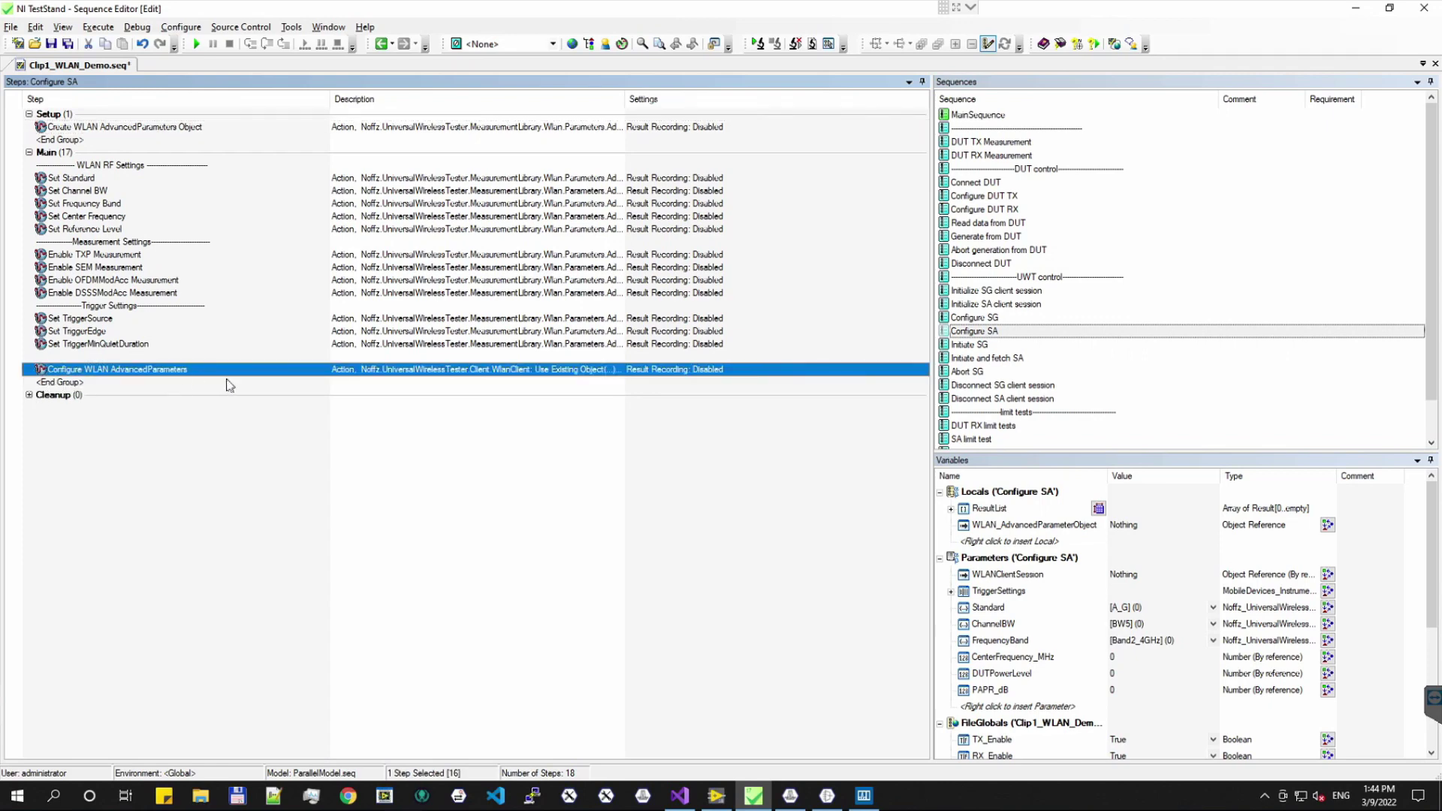
pyautogui.click(381, 44)
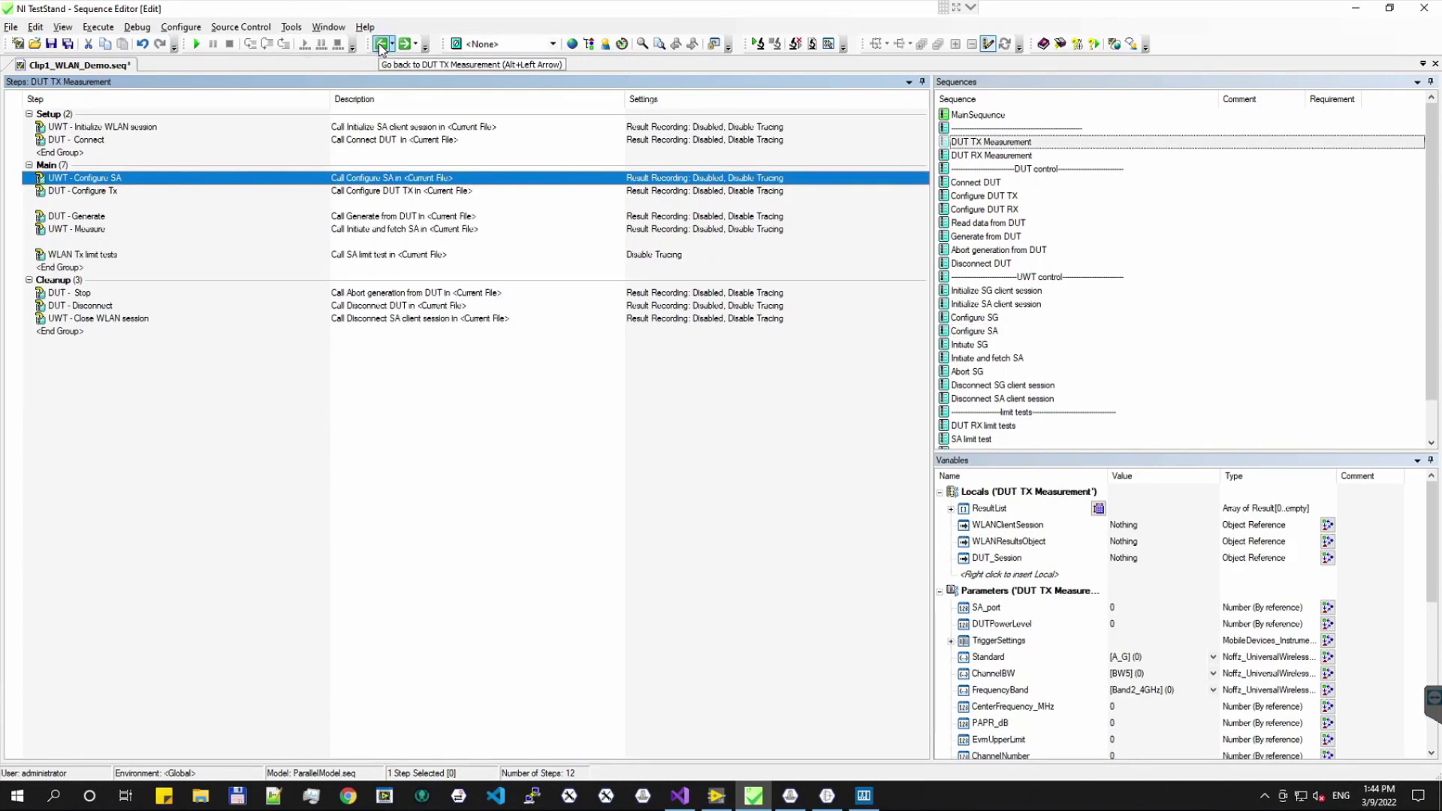
pyautogui.click(74, 192)
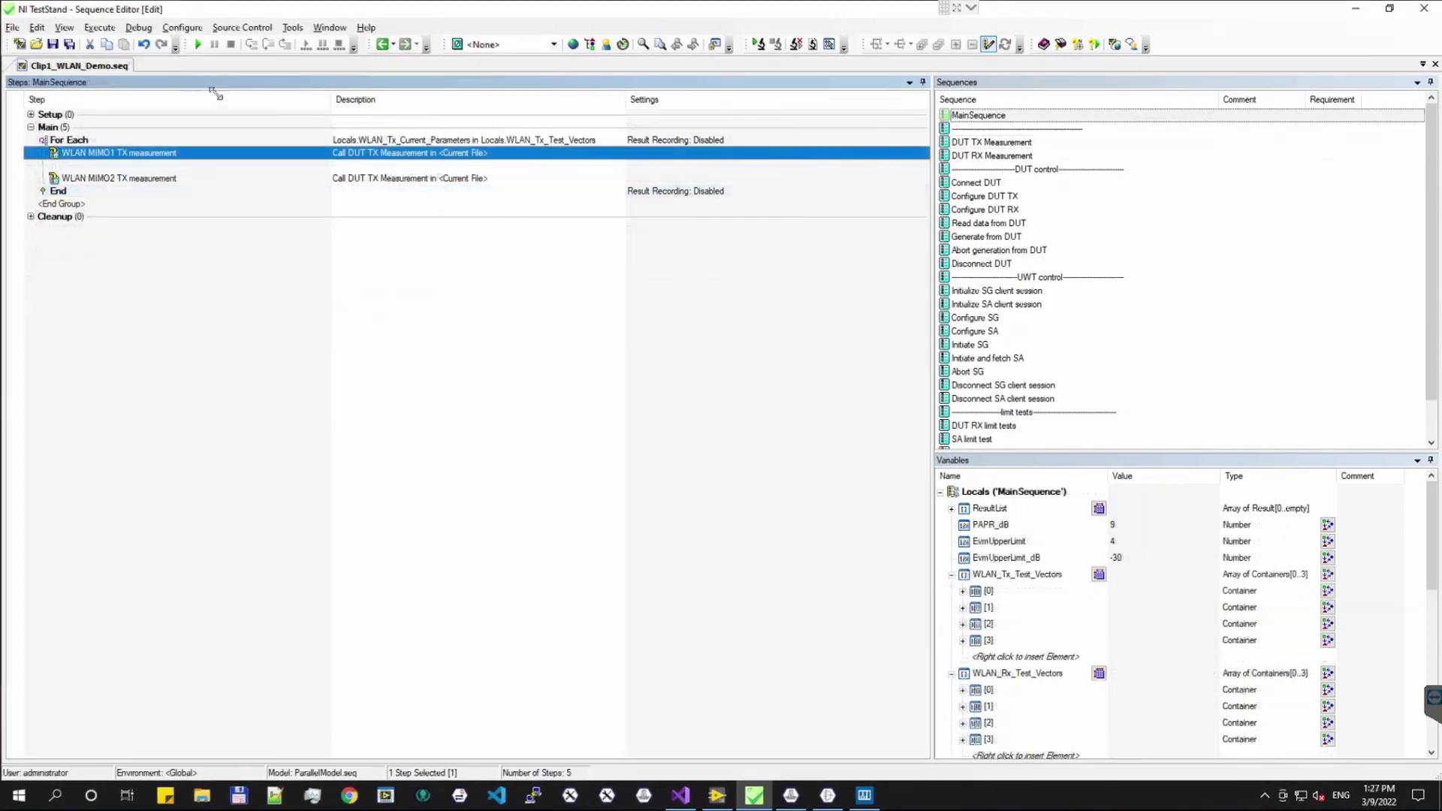
# - Run MainSequence so the WLAN TX test starts on test sockets 0–3
pyautogui.click(198, 45)
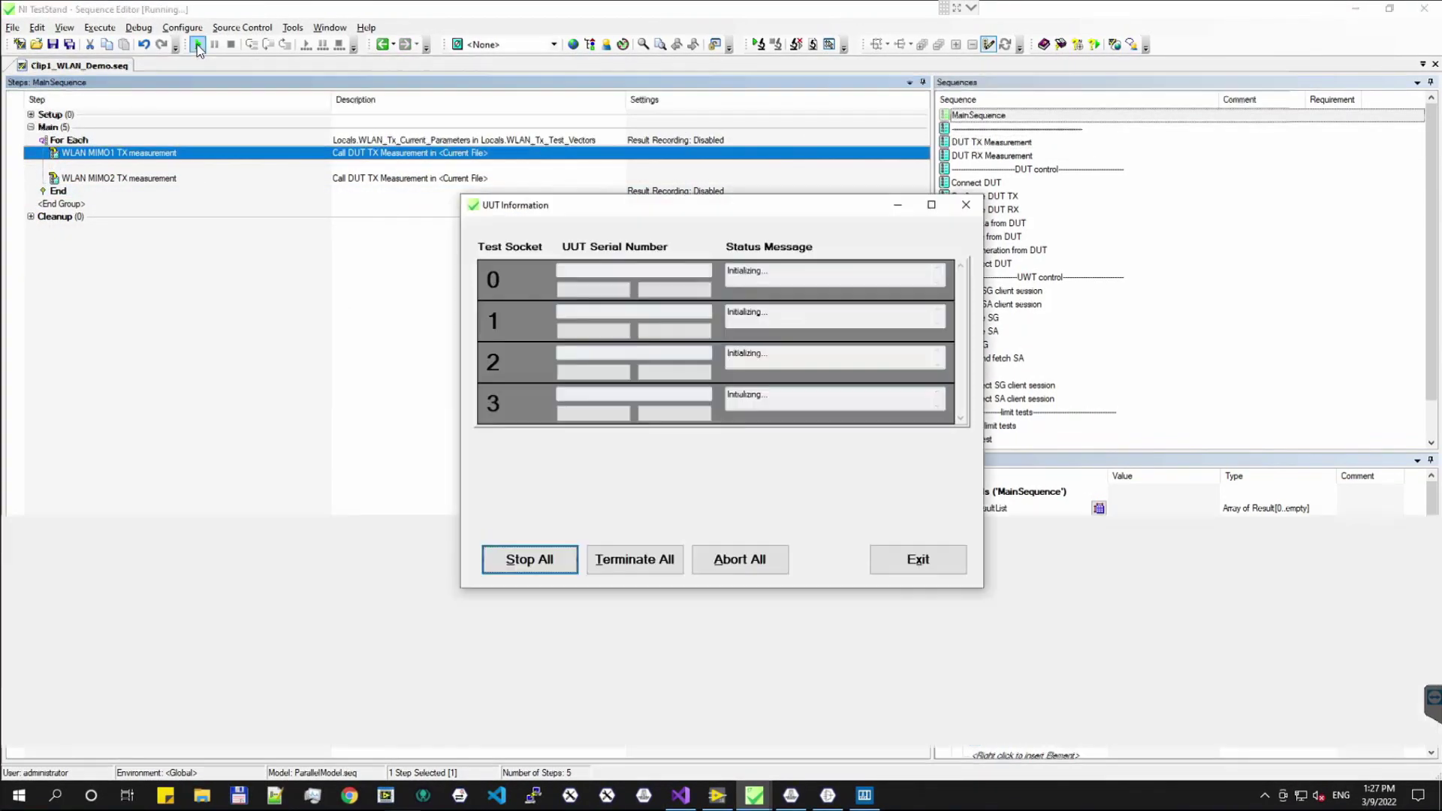